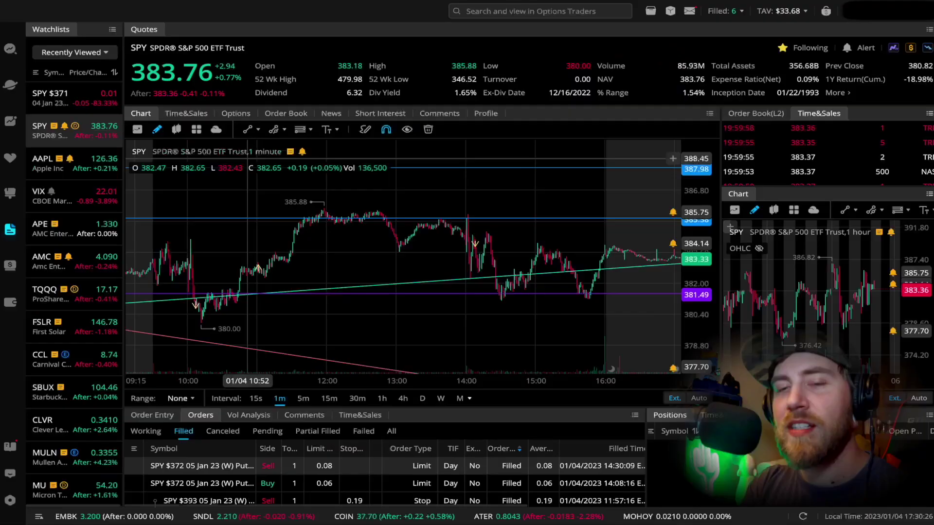
Bring up the SPY options chain and scroll through its strikes
click(236, 114)
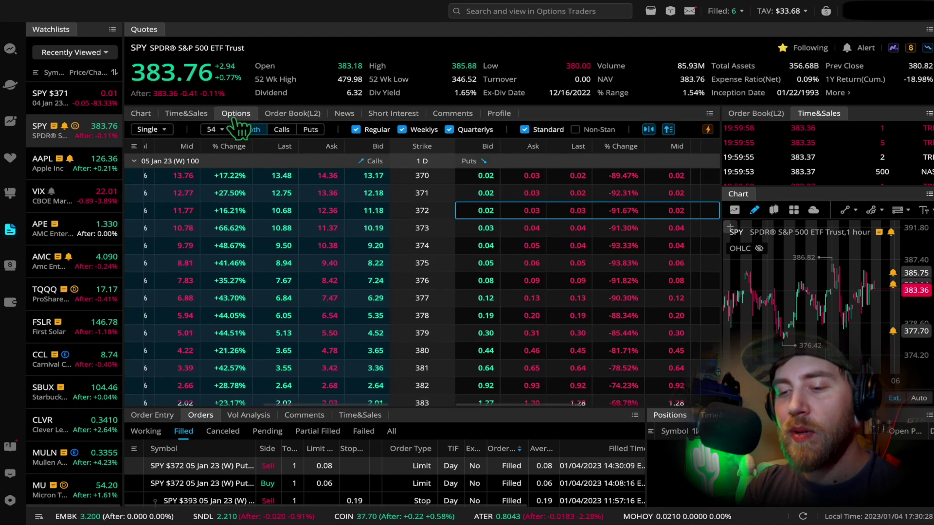
scroll(433, 258, up, 2)
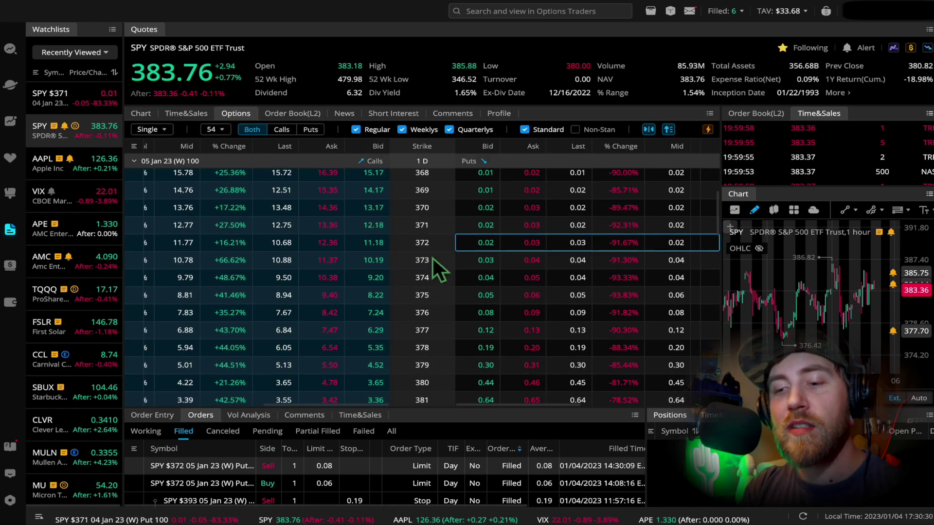
scroll(432, 259, up, 1)
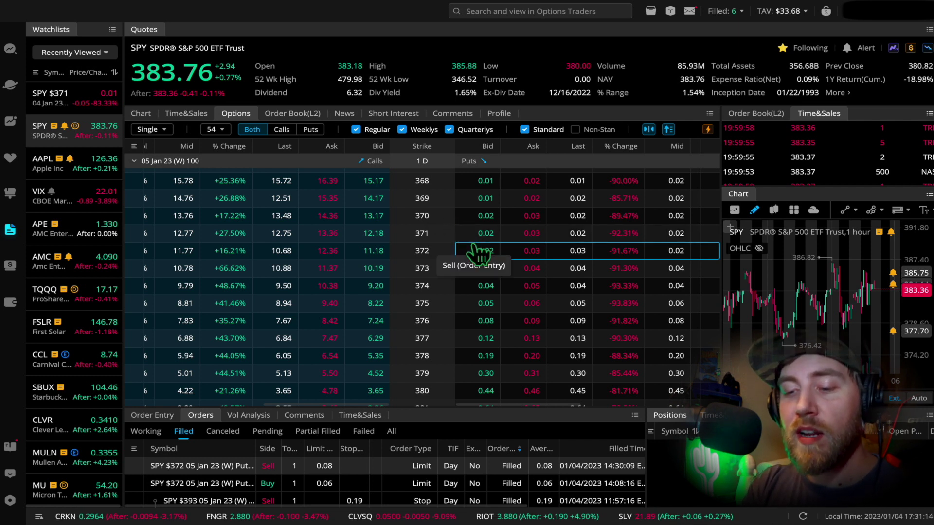
scroll(519, 295, down, 1)
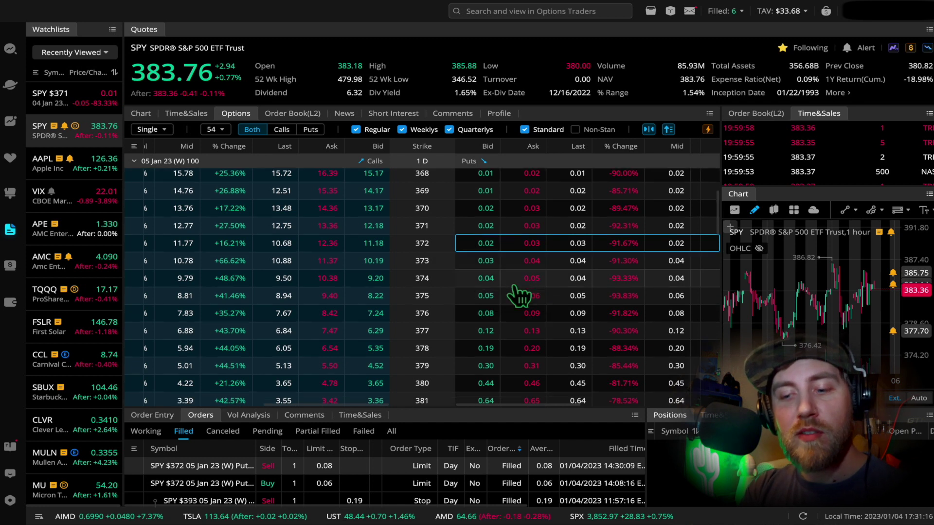
scroll(518, 296, down, 2)
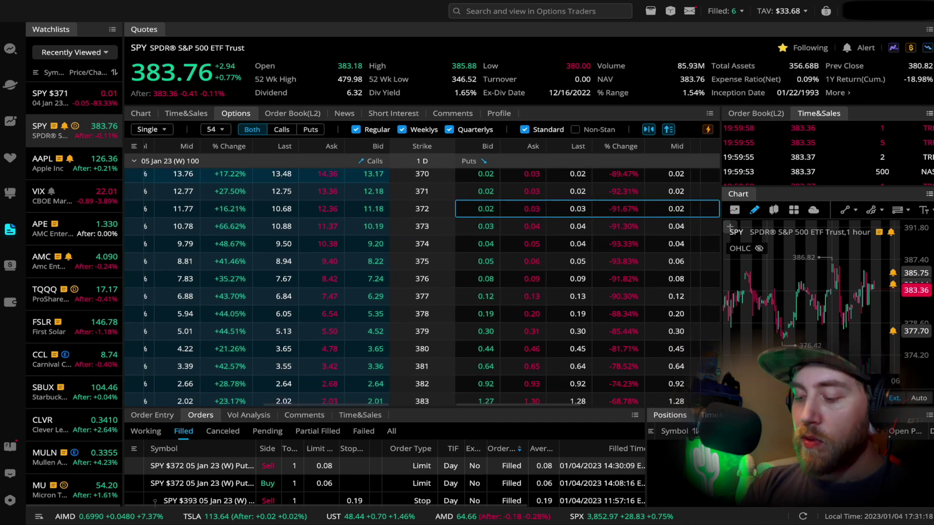
scroll(533, 265, up, 1)
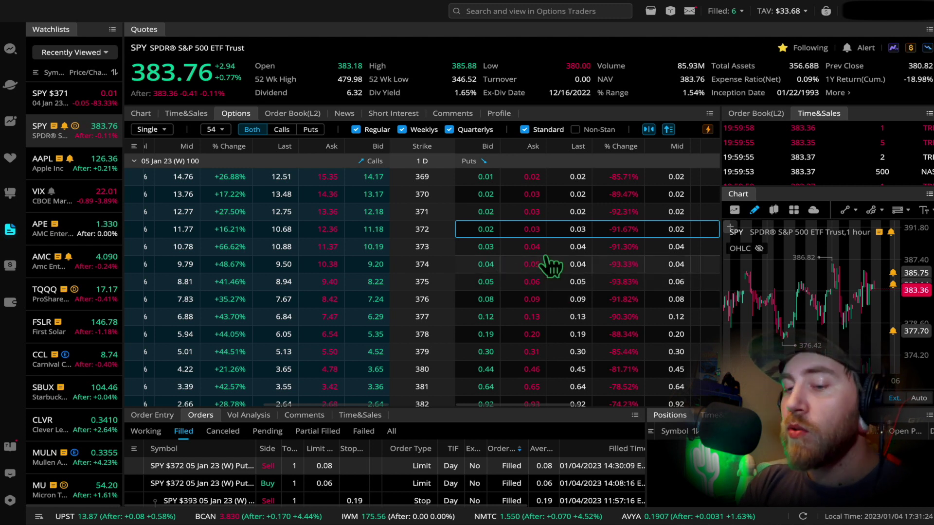
Swap the 05 Jan 23 expiry for 04 Jan 23's strikes, then return to the 1-minute chart
click(428, 166)
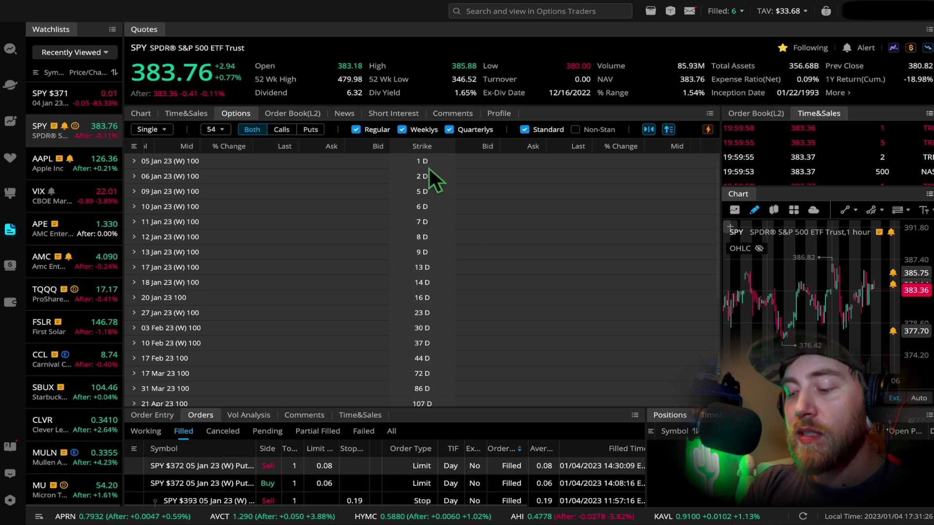
click(432, 164)
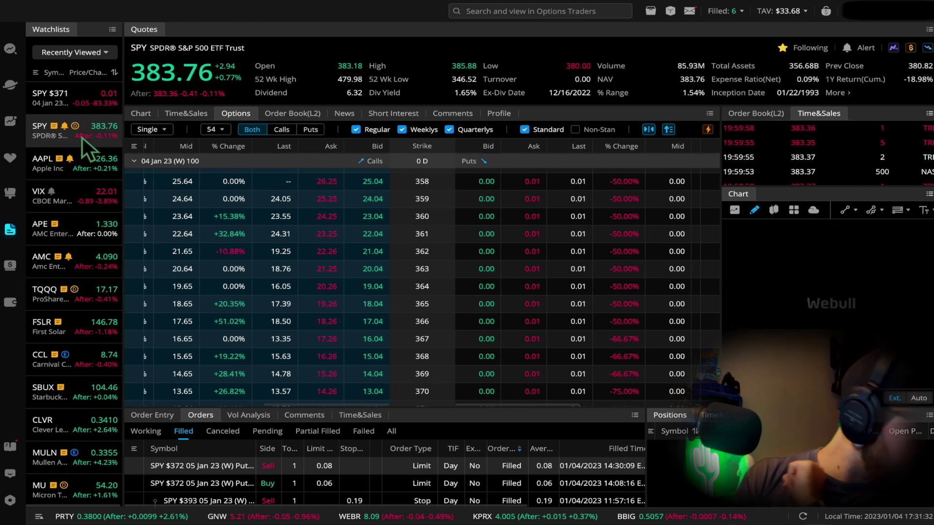
click(147, 113)
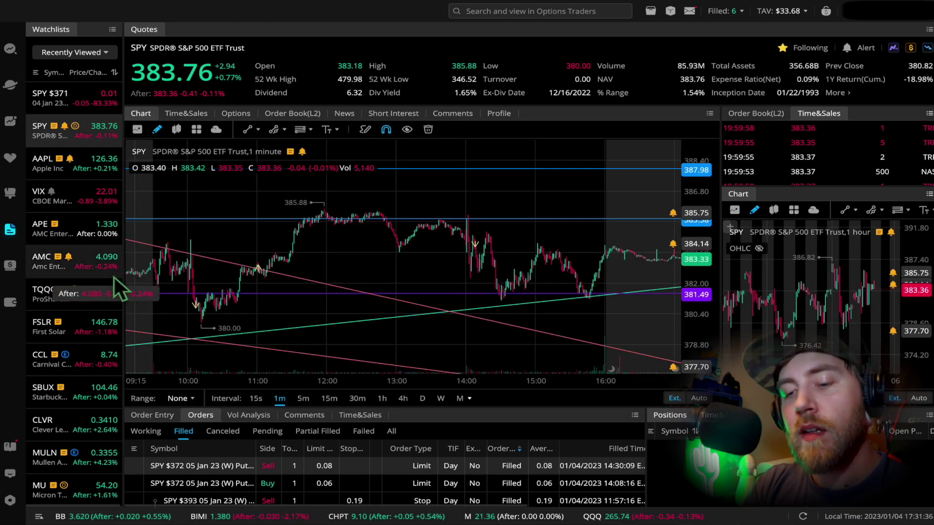
scroll(156, 299, up, 5)
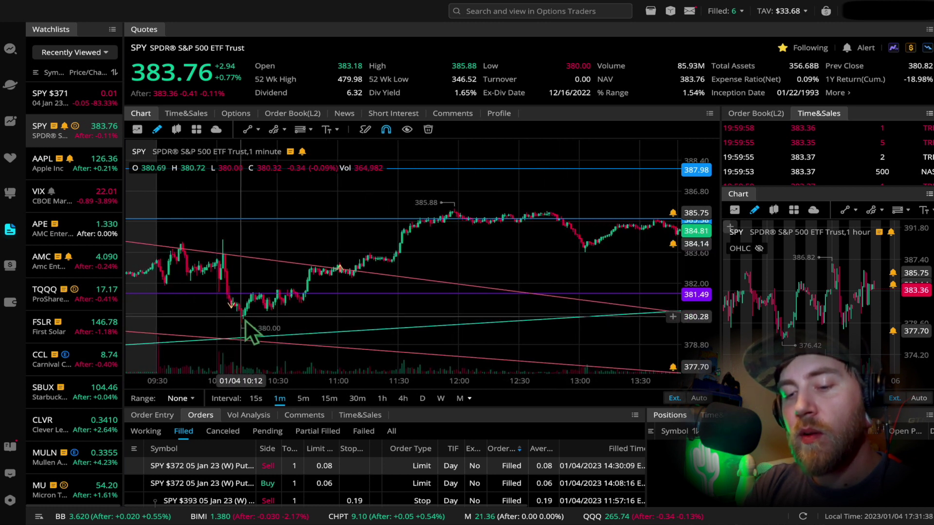
scroll(245, 320, up, 4)
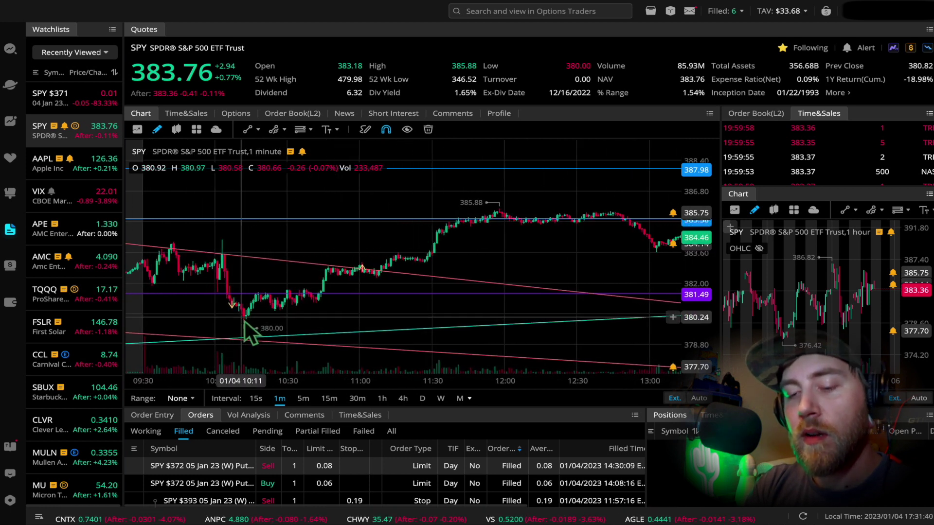
mouse_move(244, 322)
mouse_down()
mouse_move(239, 309)
mouse_move(252, 305)
mouse_up()
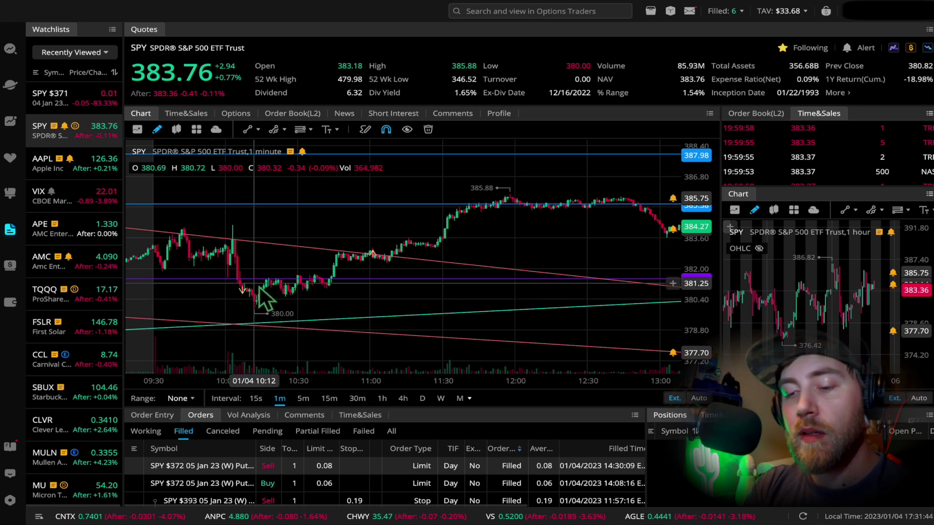
scroll(259, 287, down, 3)
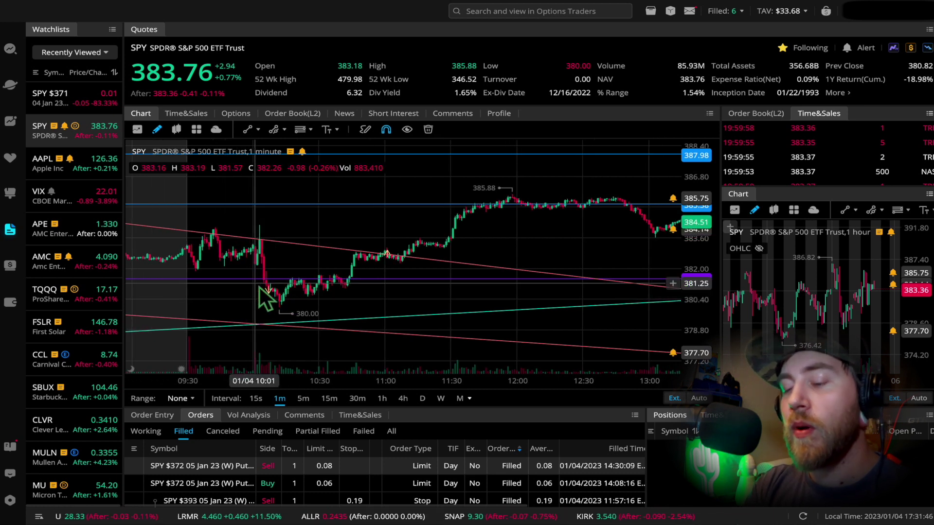
scroll(259, 287, down, 3)
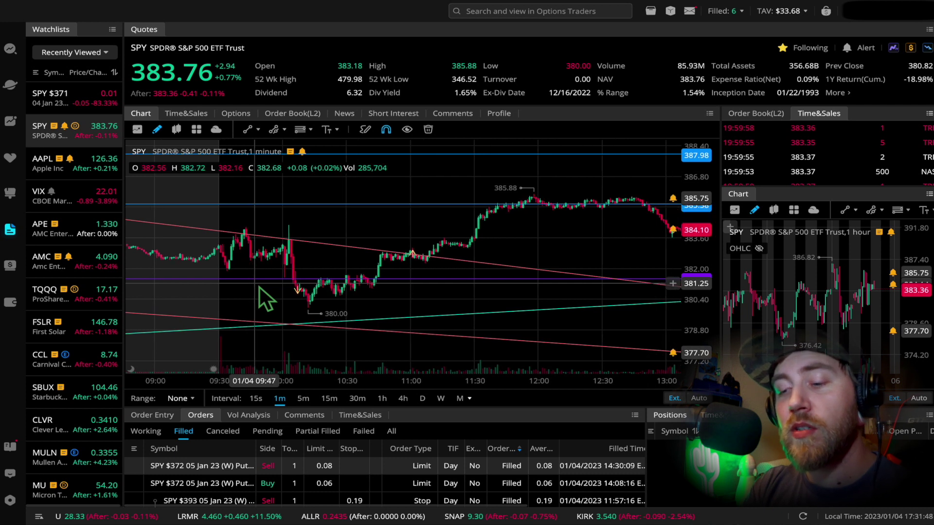
scroll(259, 287, up, 2)
scroll(258, 287, up, 3)
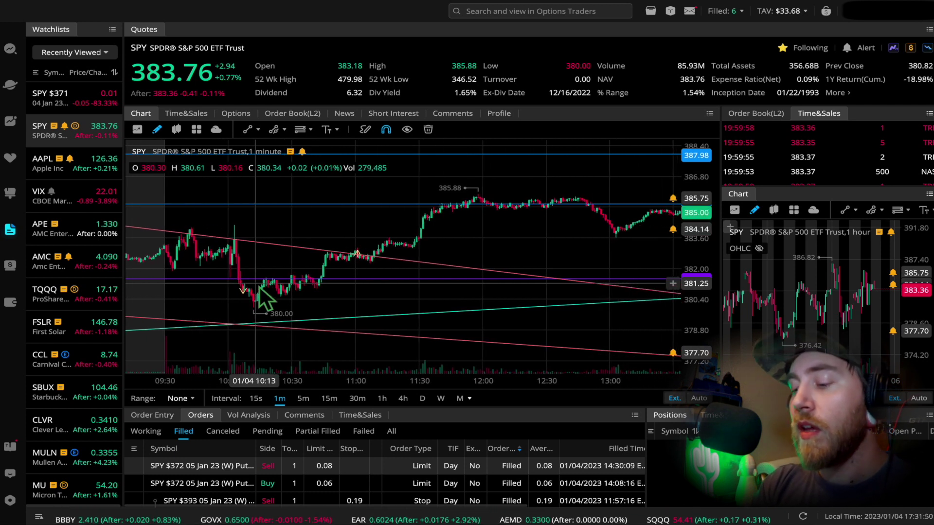
scroll(259, 287, up, 3)
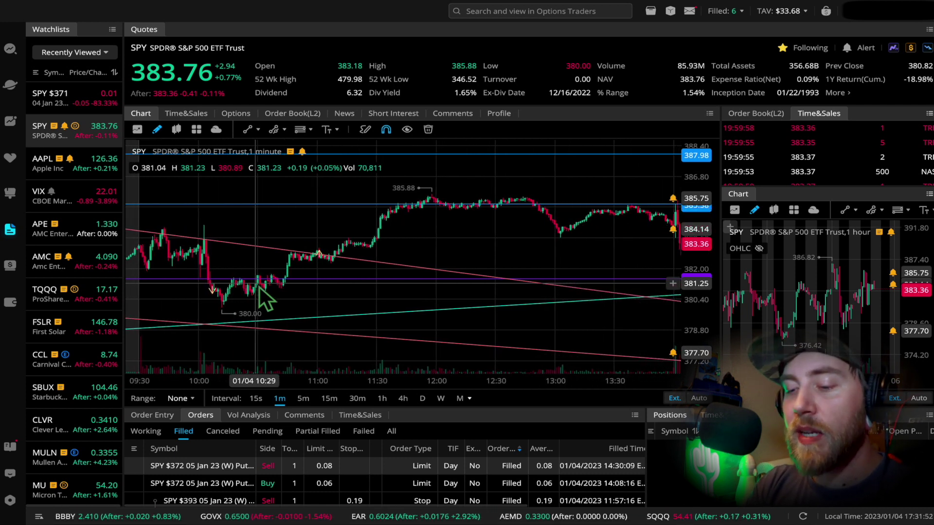
scroll(260, 287, up, 4)
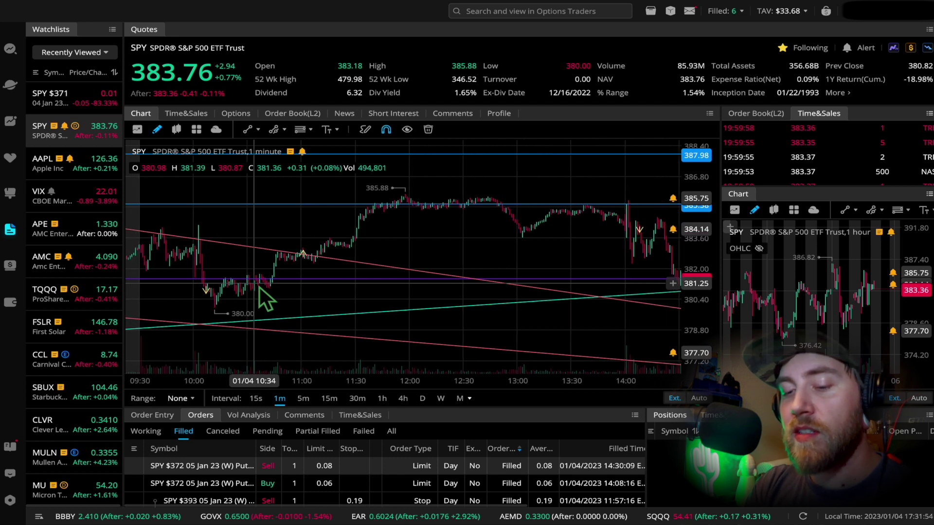
scroll(259, 287, up, 2)
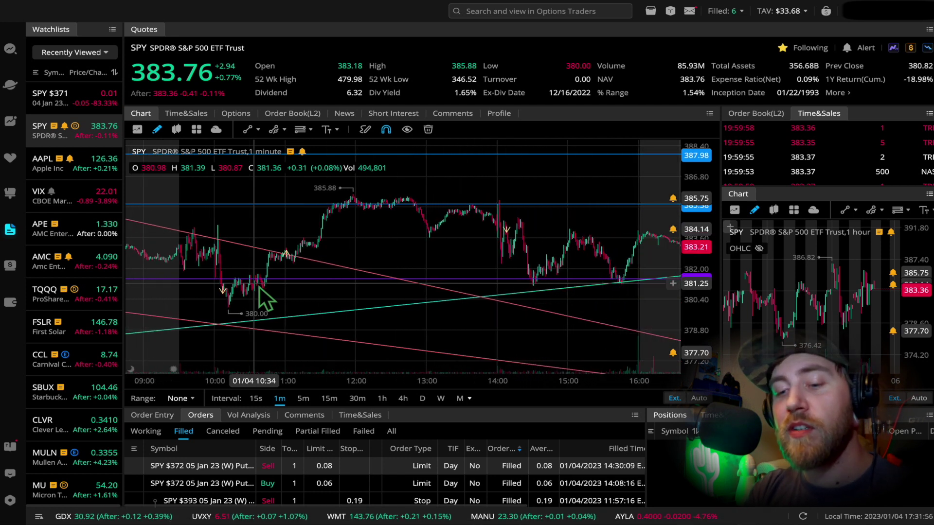
scroll(259, 286, up, 2)
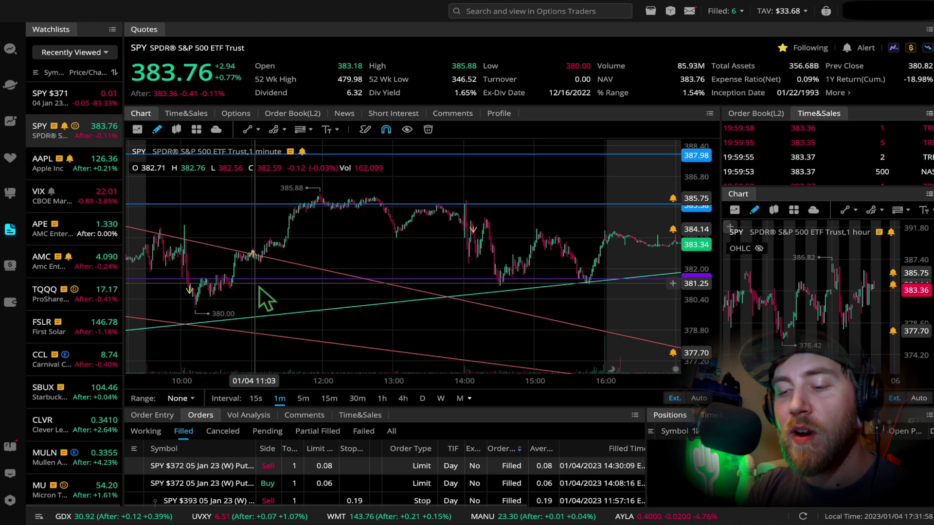
scroll(259, 286, down, 3)
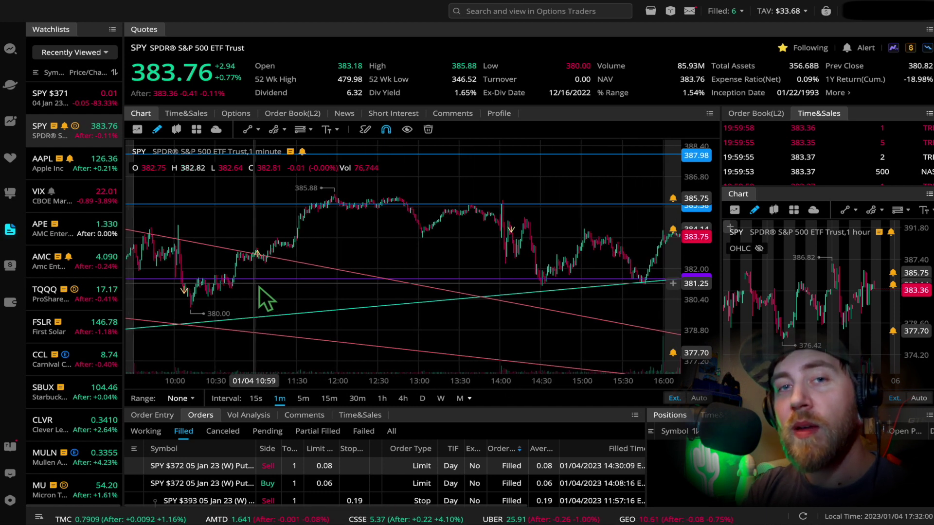
scroll(259, 287, up, 2)
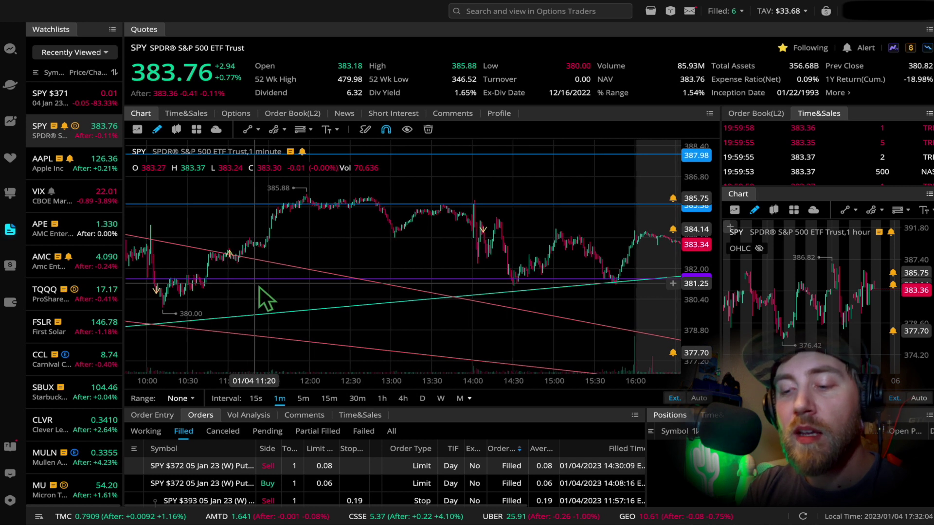
scroll(259, 287, down, 3)
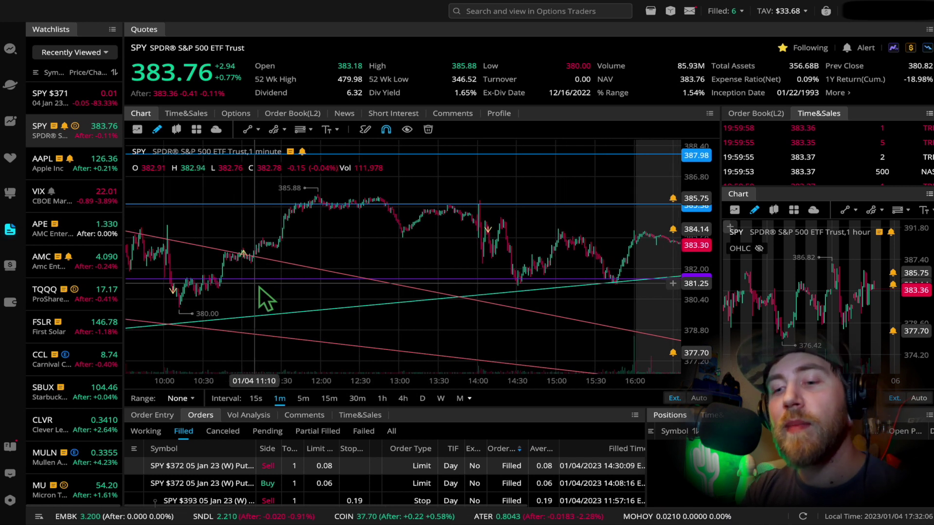
scroll(259, 287, down, 1)
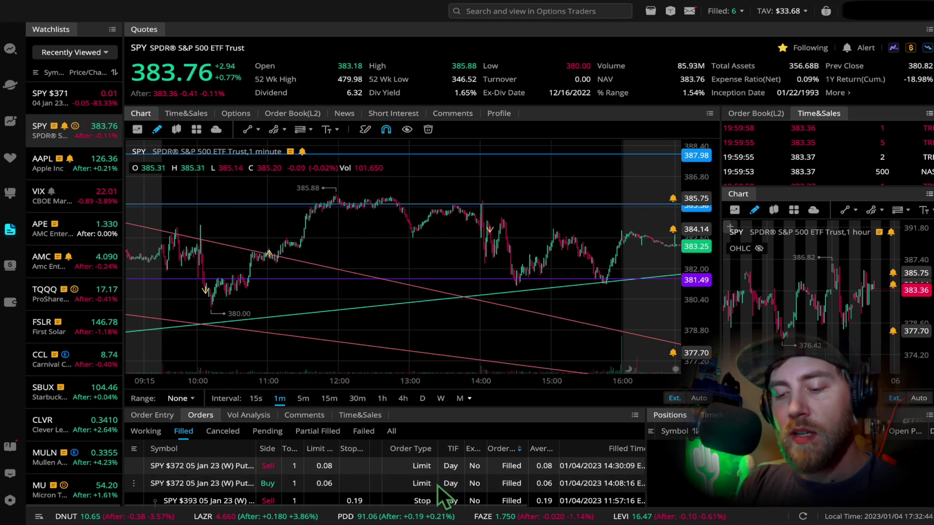
scroll(440, 484, down, 3)
scroll(441, 484, down, 2)
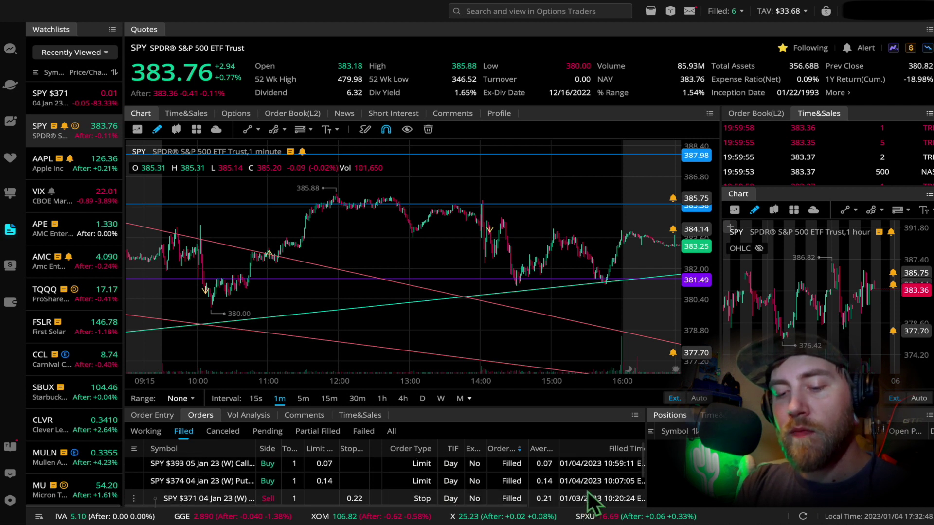
scroll(591, 501, up, 1)
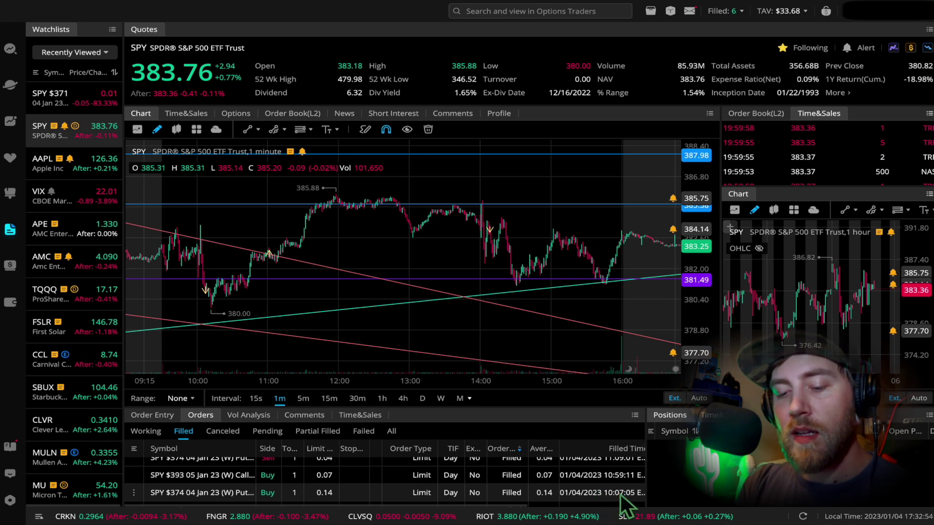
scroll(622, 496, up, 1)
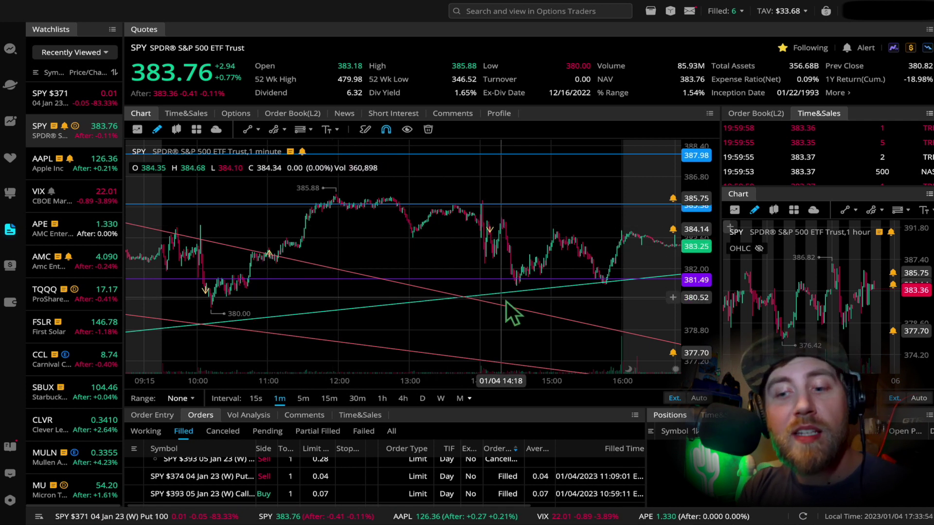
scroll(524, 260, up, 3)
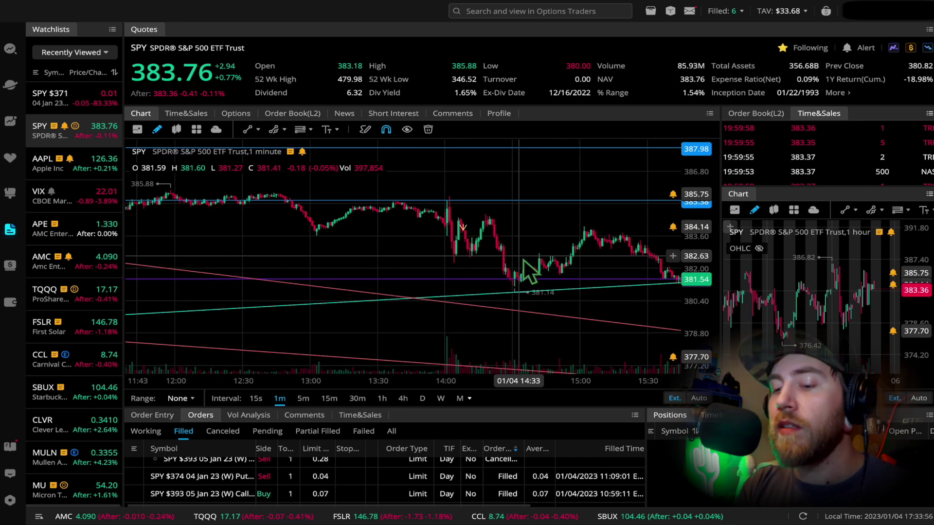
scroll(523, 260, up, 2)
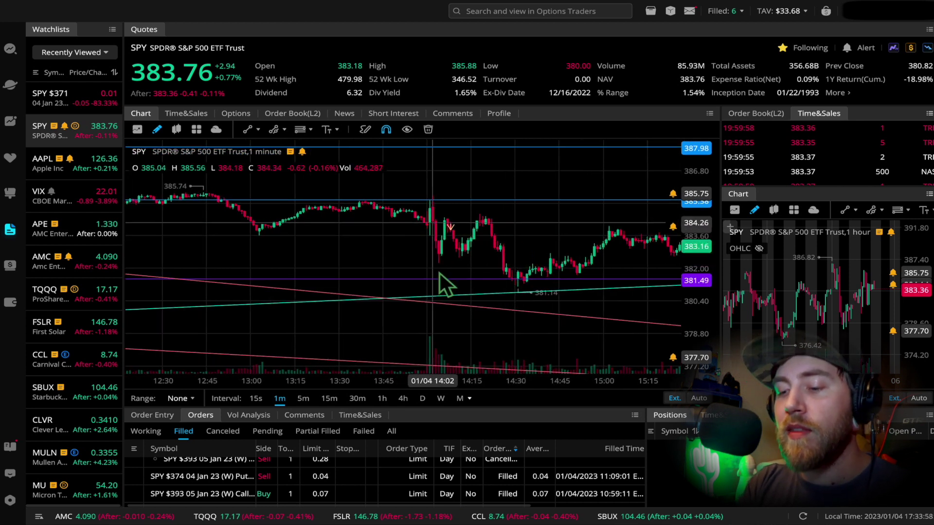
scroll(531, 270, right, 3)
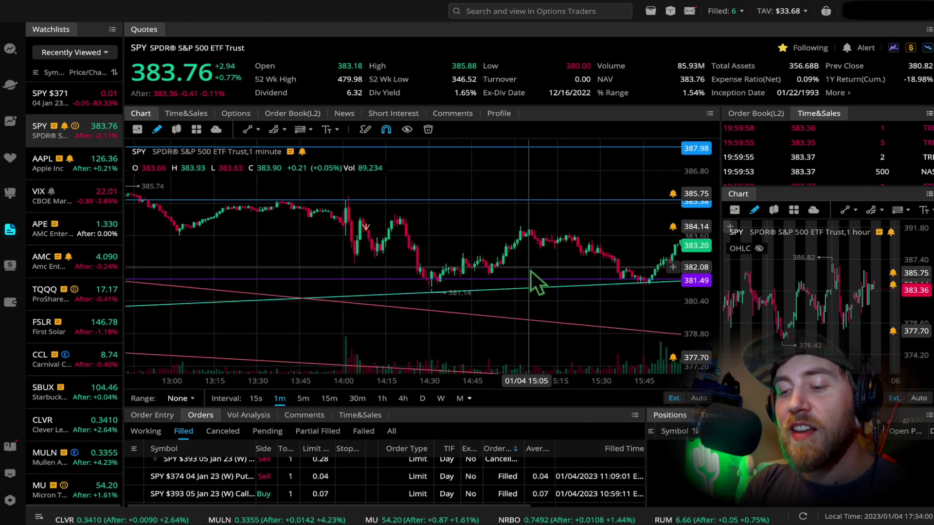
scroll(530, 271, right, 4)
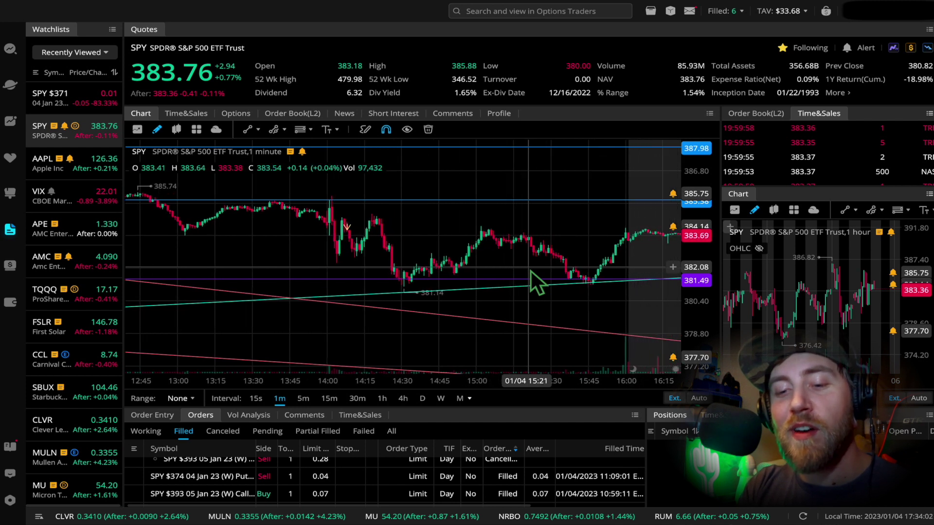
scroll(531, 271, right, 5)
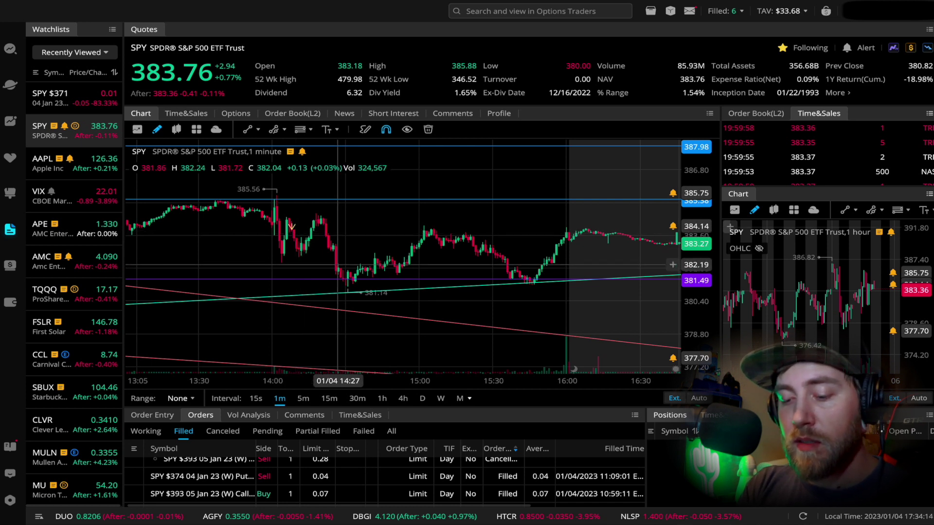
scroll(380, 491, up, 2)
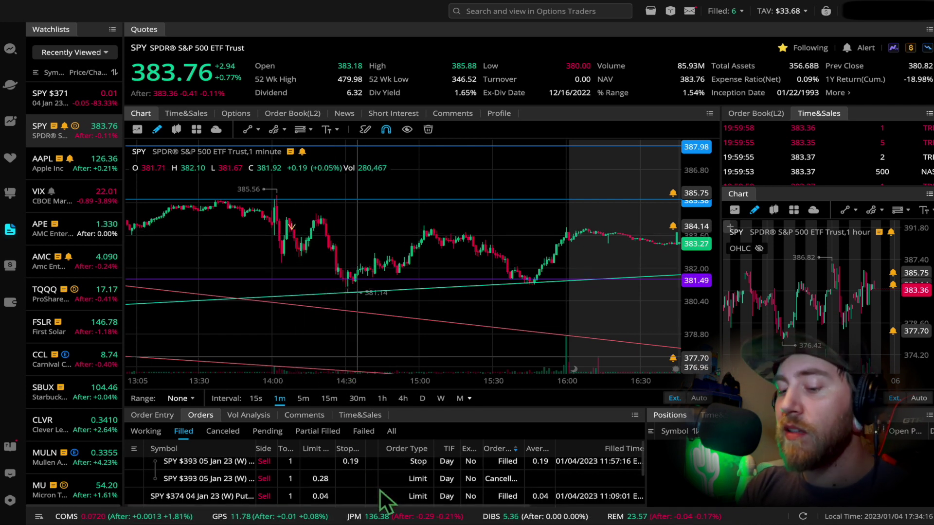
scroll(458, 494, up, 1)
scroll(458, 495, up, 2)
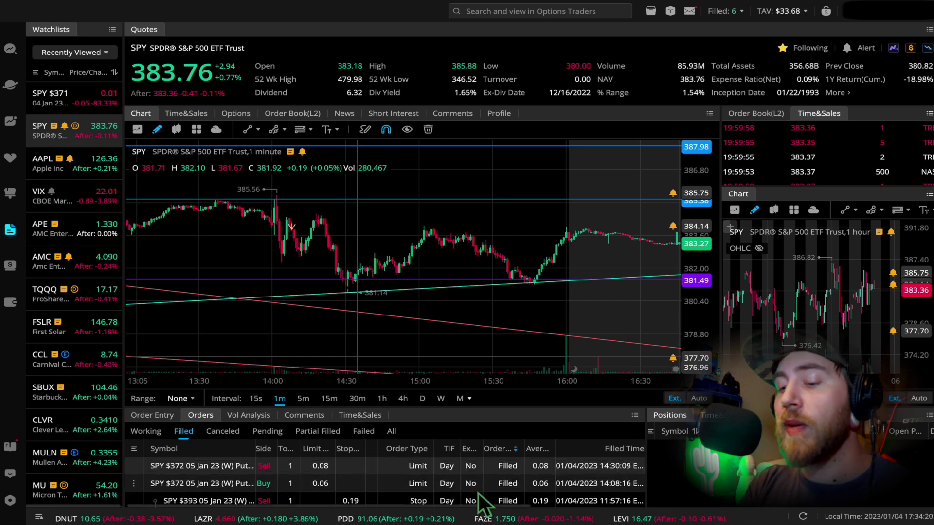
scroll(478, 493, down, 1)
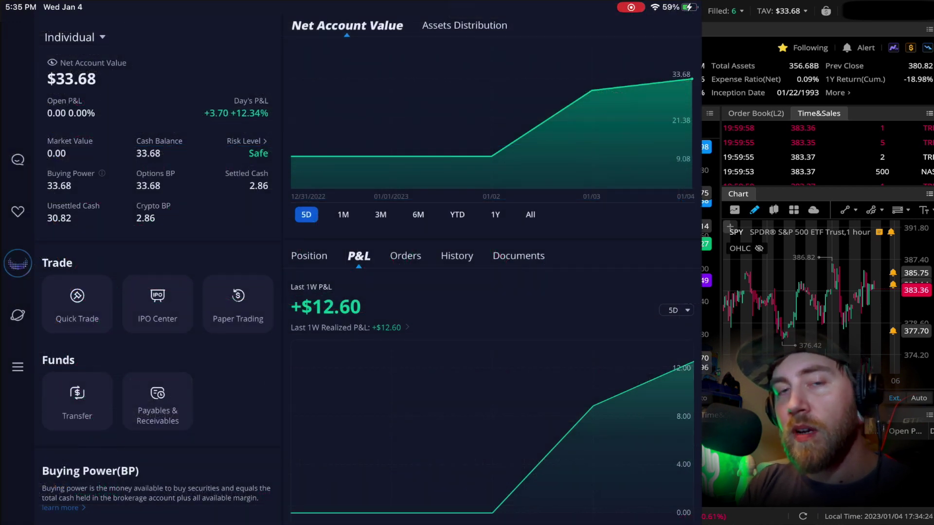
Show the account's History tab and scroll through the SPY option order records
click(457, 256)
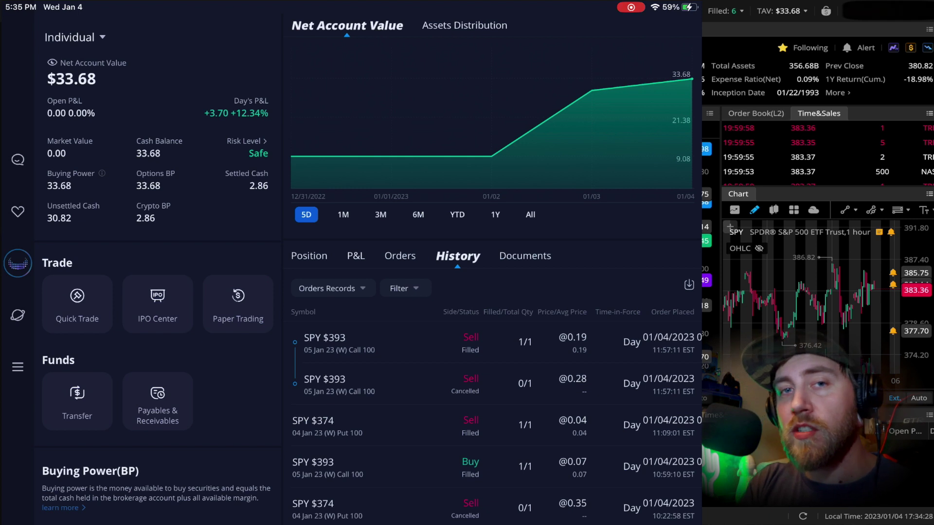
scroll(491, 292, down, 4)
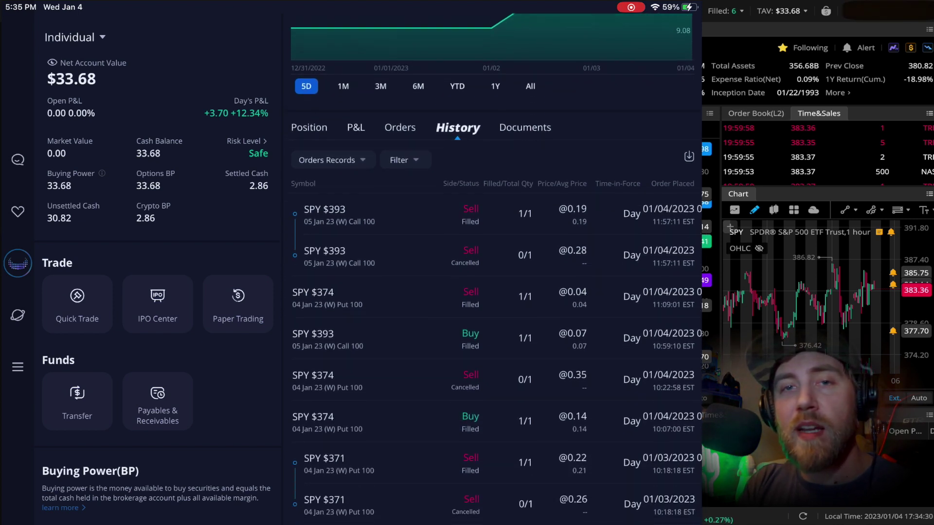
scroll(491, 292, down, 1)
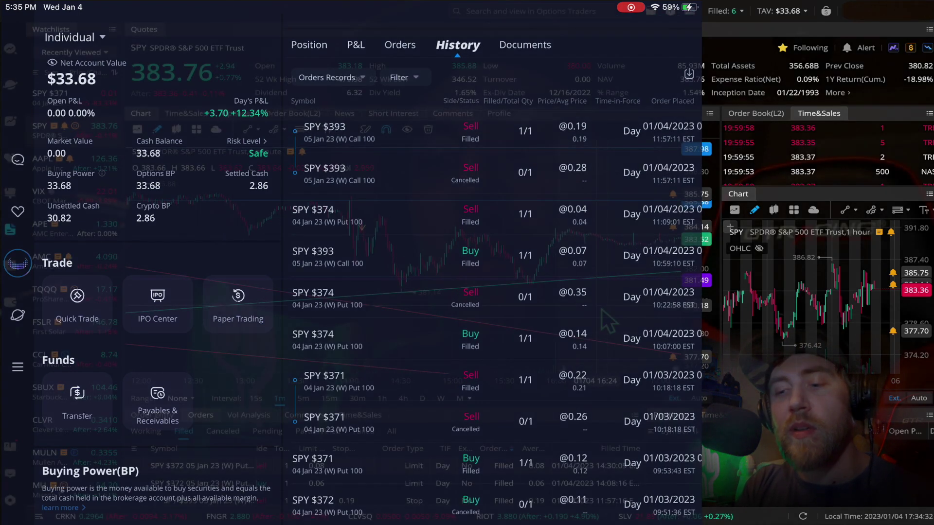